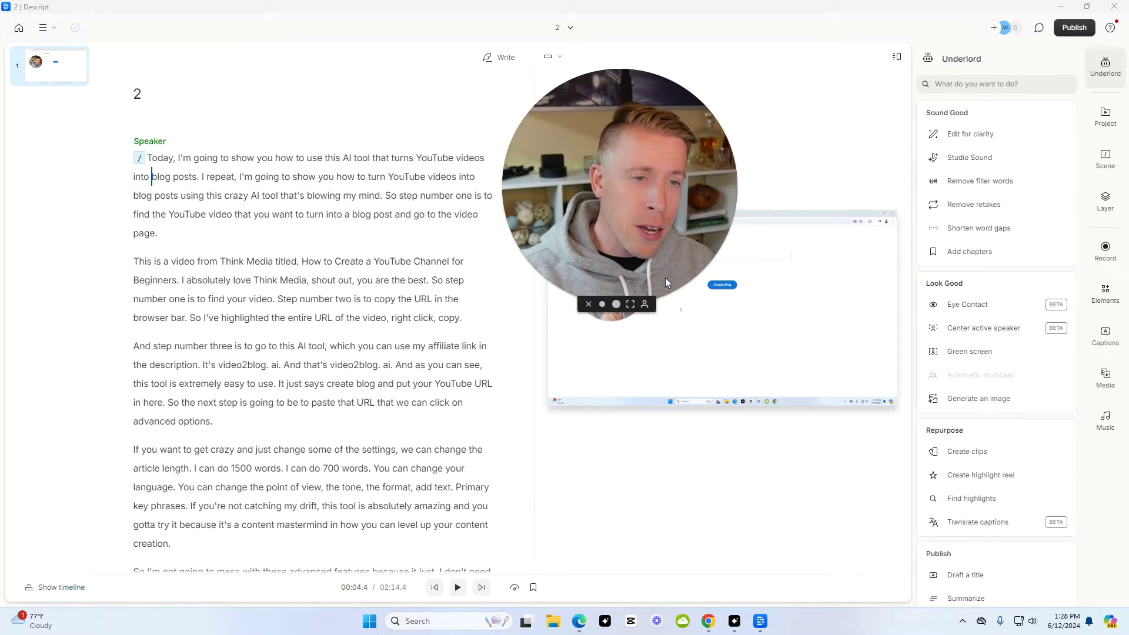
Step: Leave project '2' and return to the Drive projects list
left_click_drag(666, 283, 783, 551)
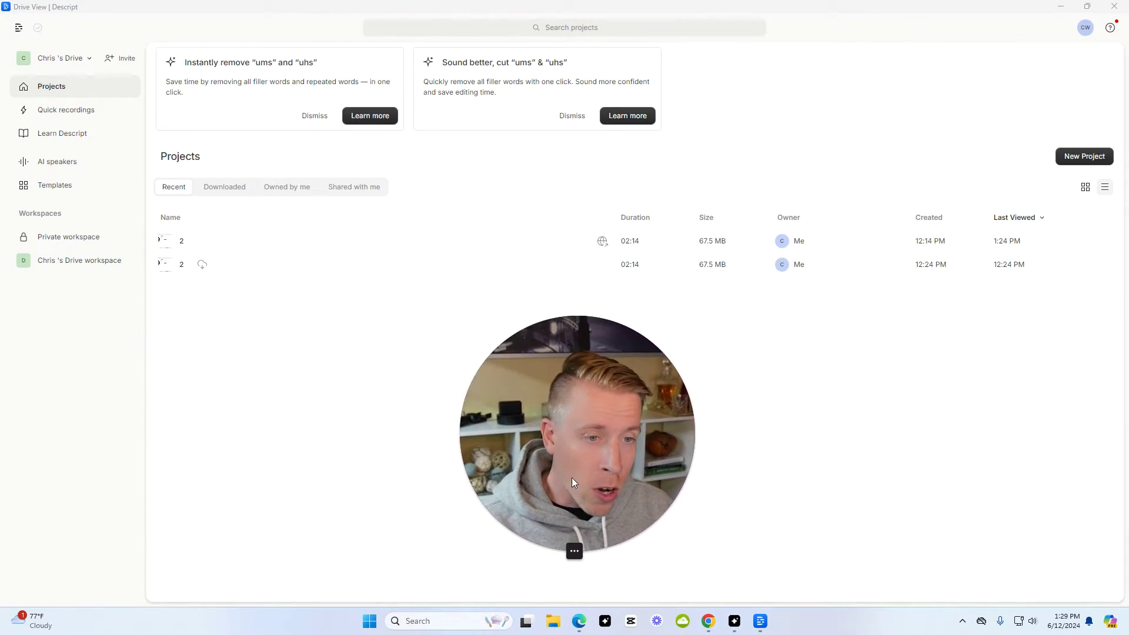
Step: Reopen project '2' from the Recent projects list in the editor
left_click_drag(572, 481, 347, 484)
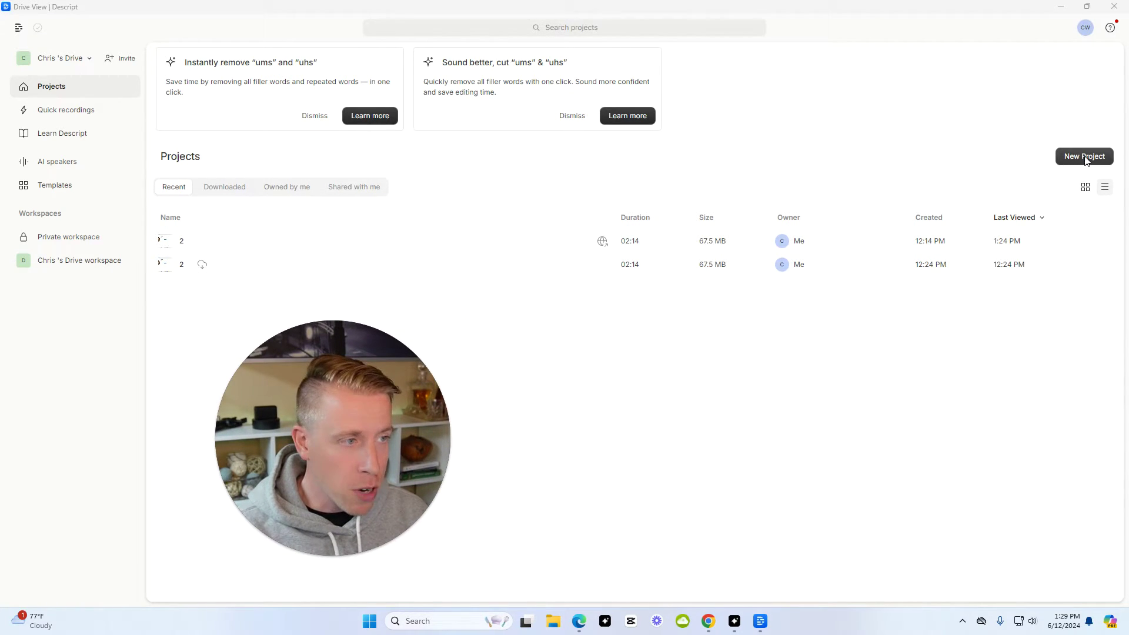
left_click_drag(399, 460, 788, 465)
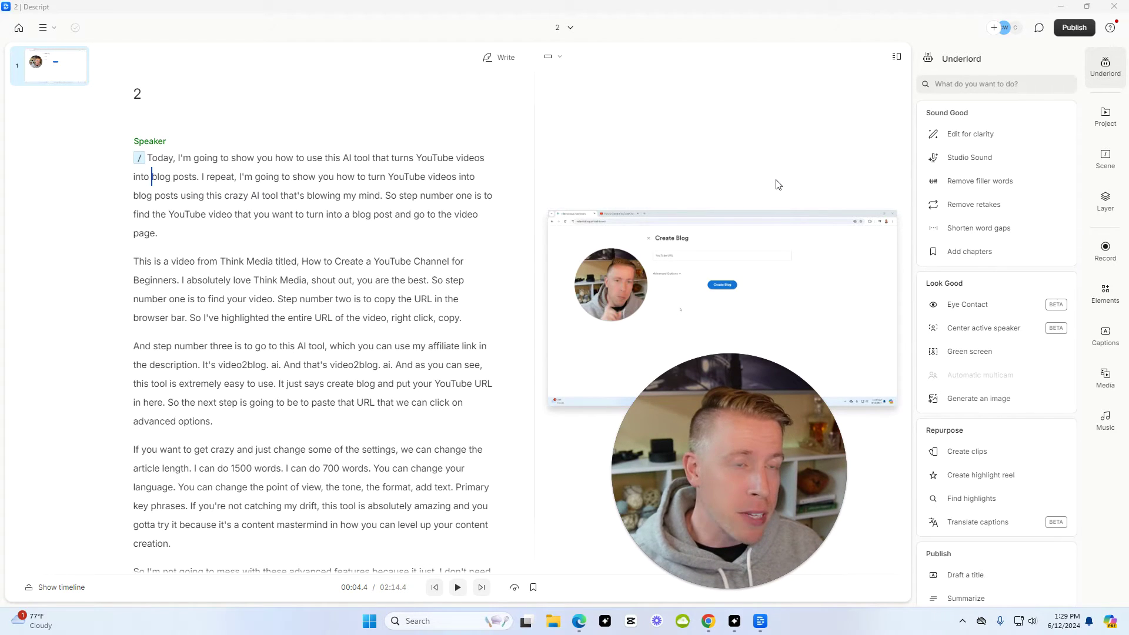
left_click(1105, 67)
left_click(1105, 67)
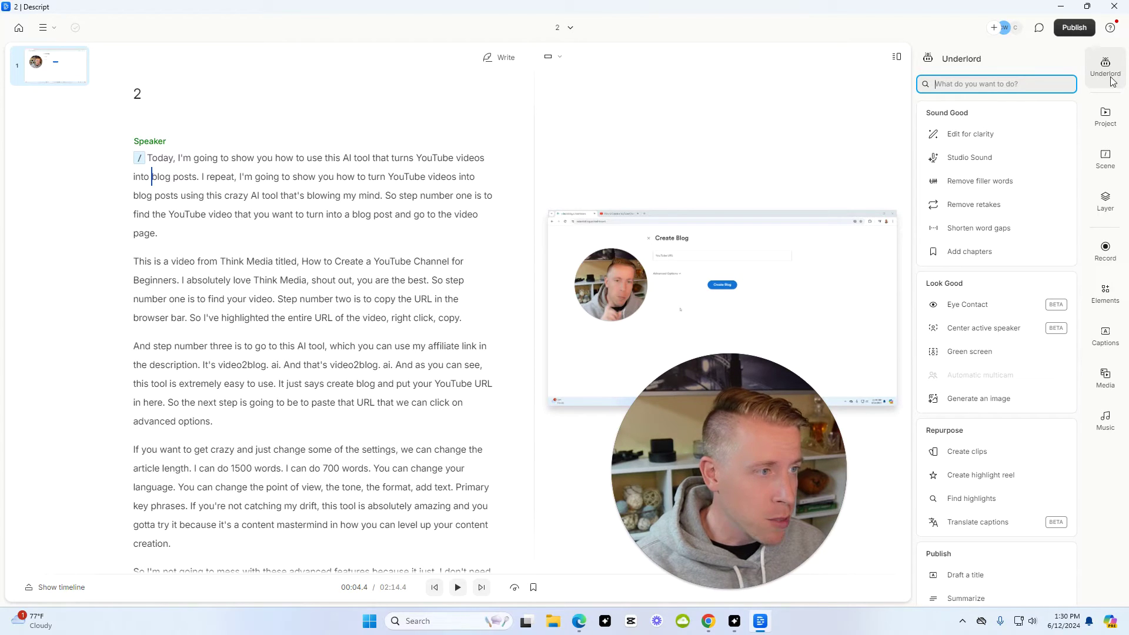
Step: Browse the Scene panel's effects list without adding an effect, then close the panel
left_click(1108, 160)
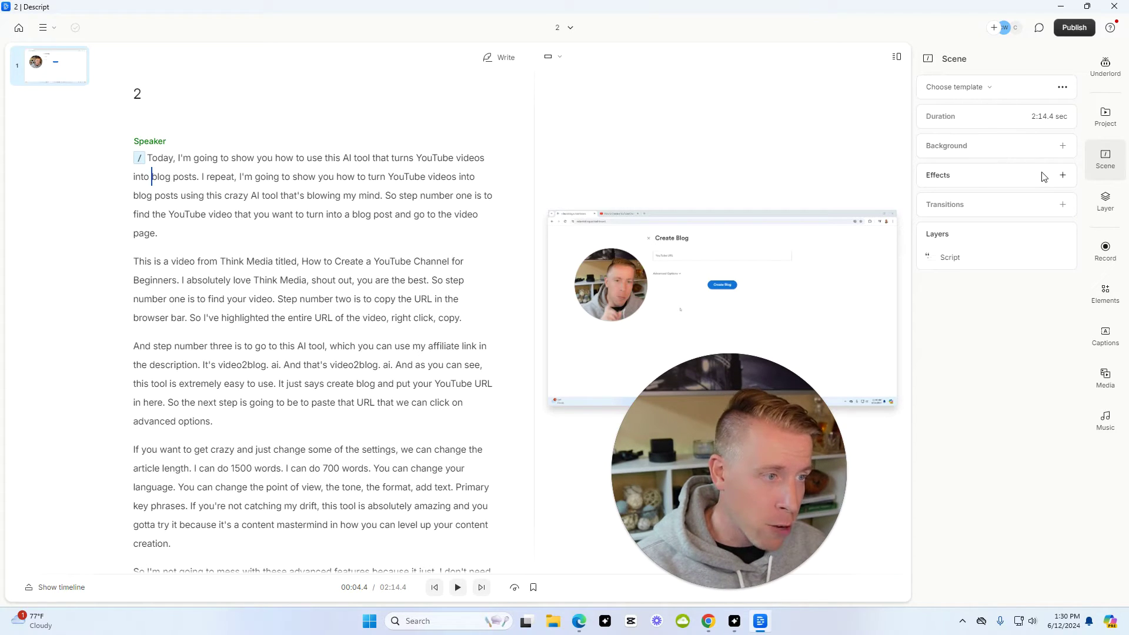
left_click(1061, 176)
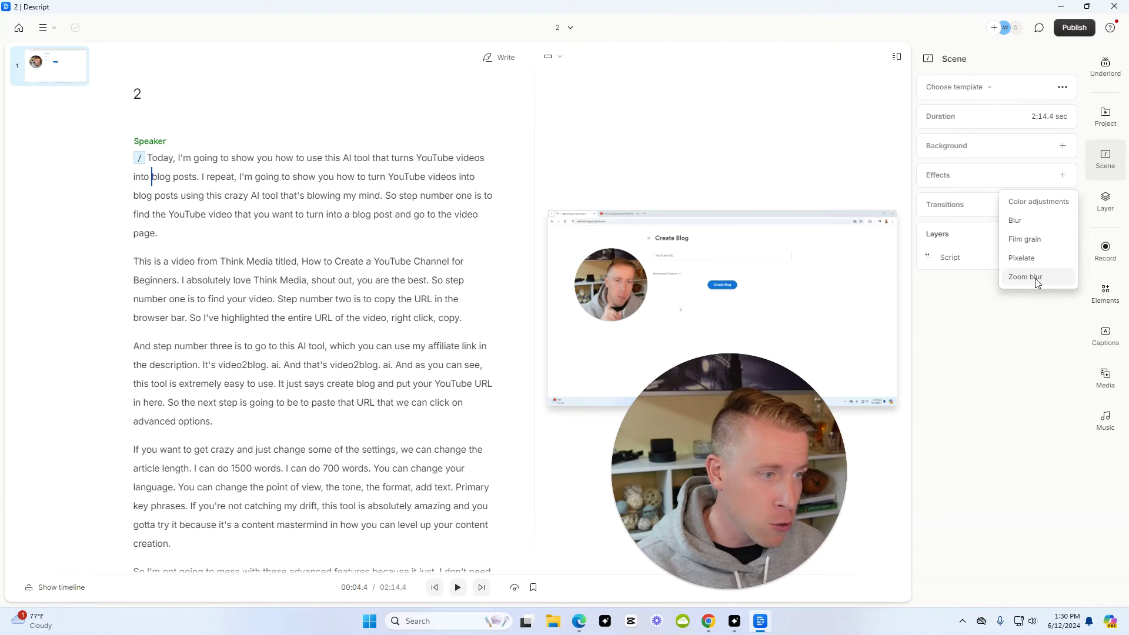
left_click(1018, 310)
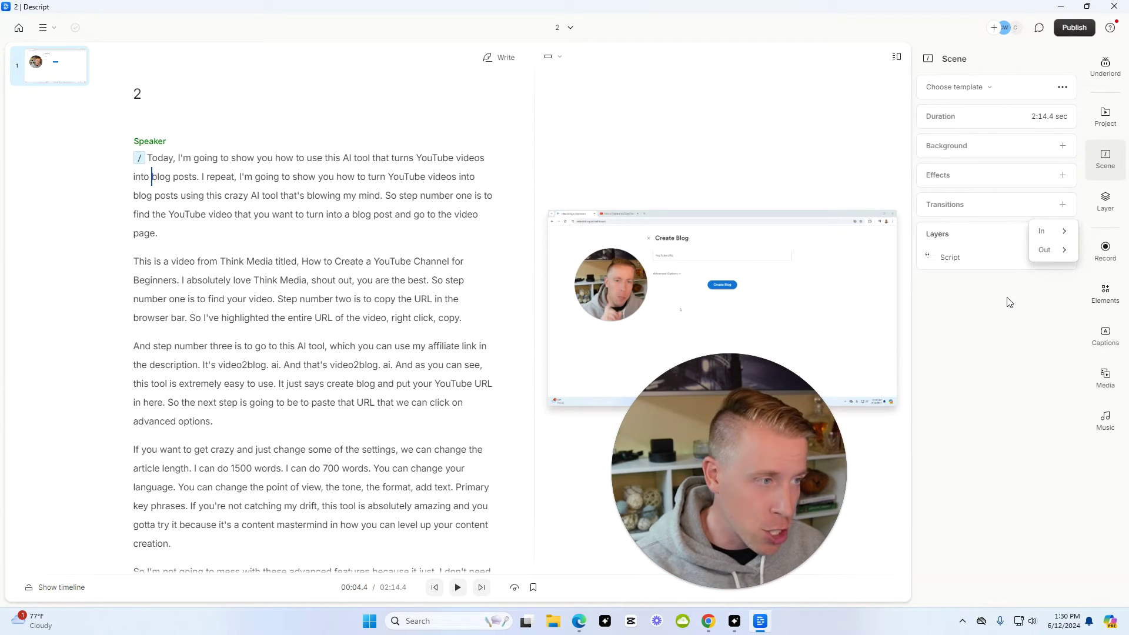
left_click(1104, 159)
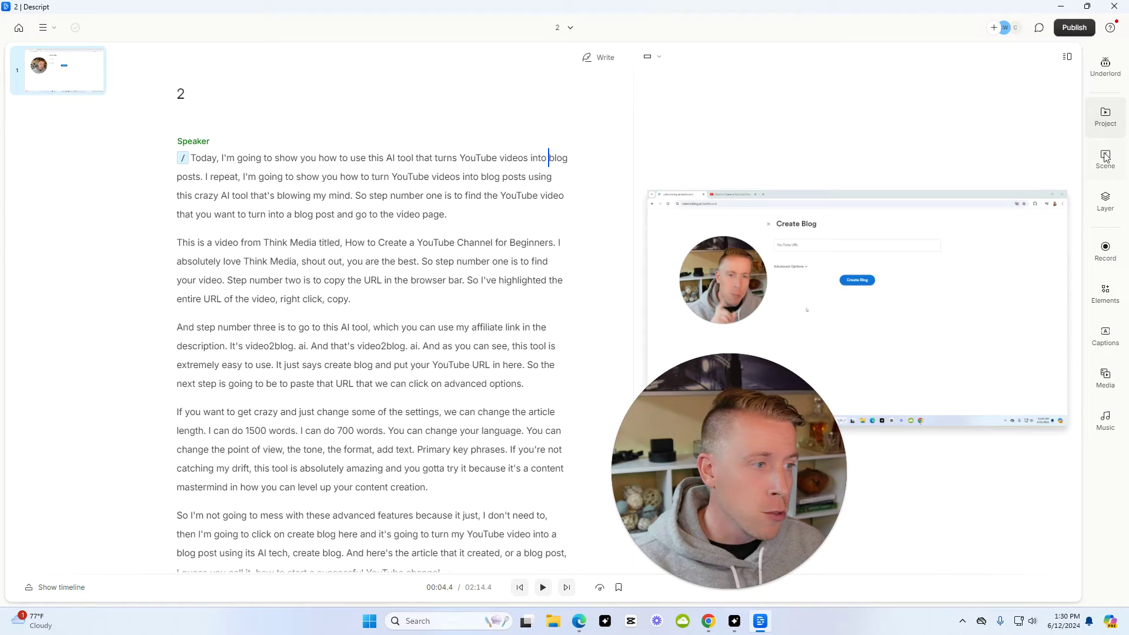
Step: Open the Elements library panel to browse its overlays
left_click(1112, 300)
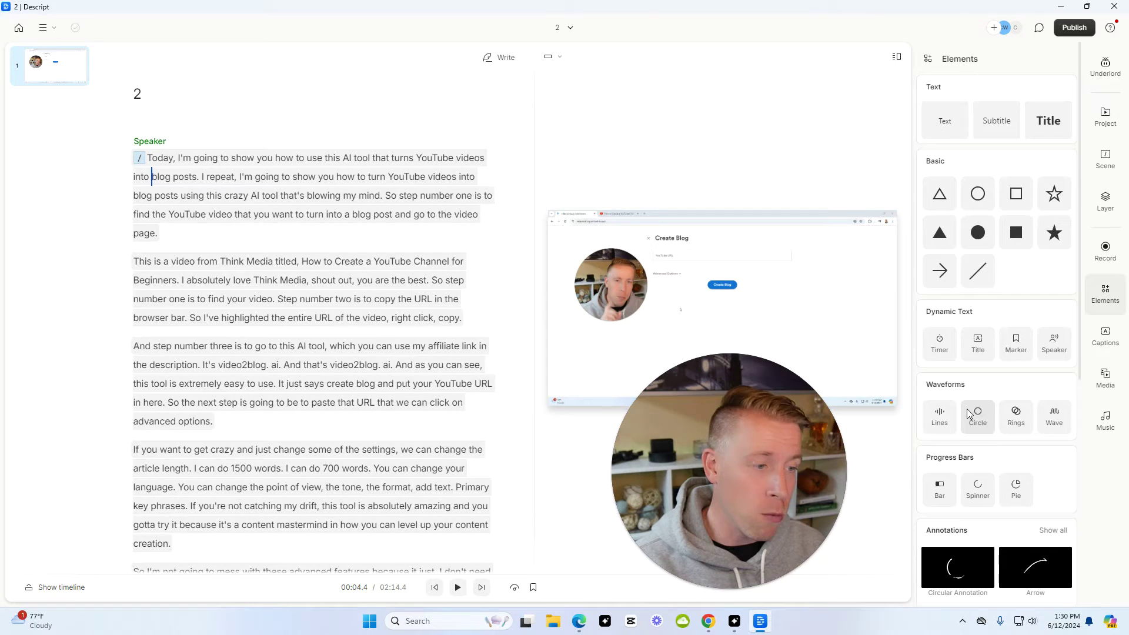
scroll(970, 407, "down", 2)
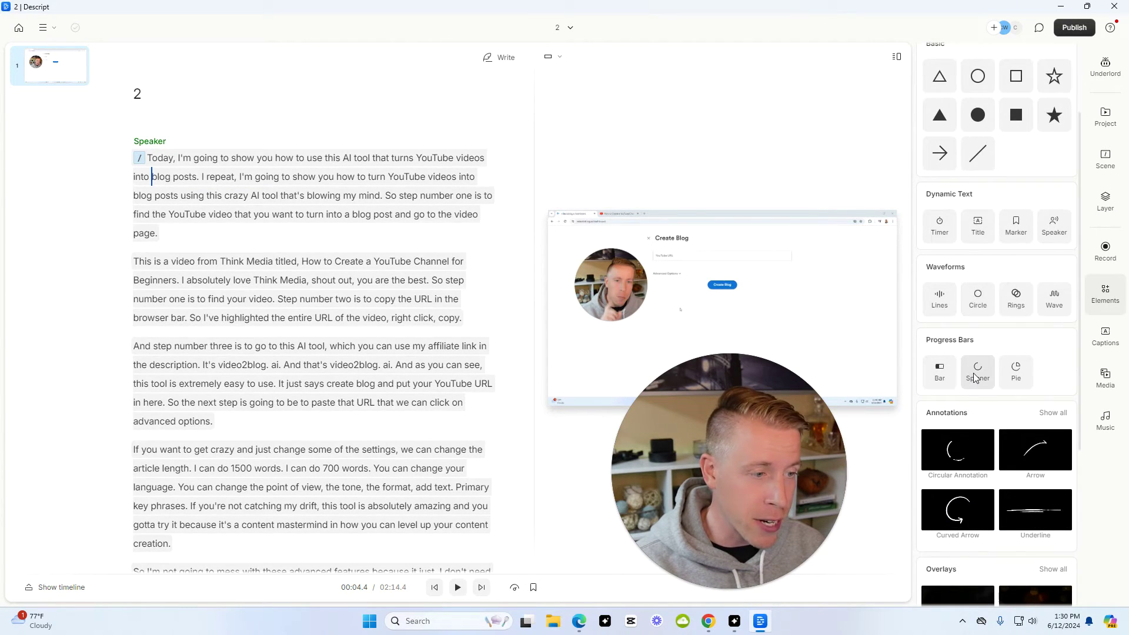
scroll(962, 353, "down", 2)
scroll(991, 451, "down", 2)
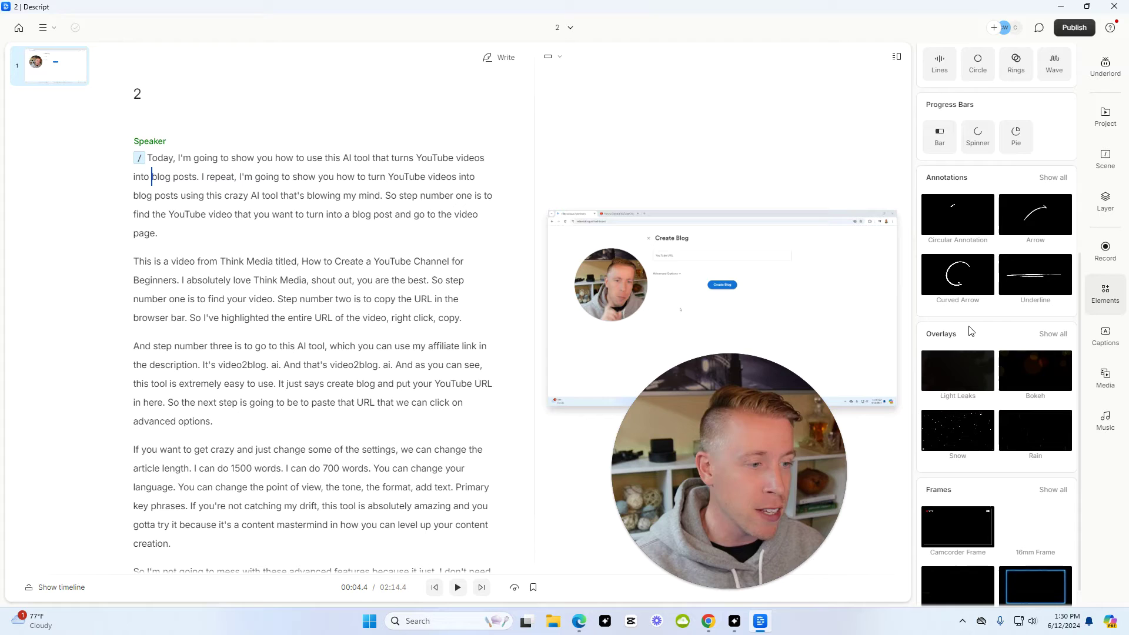
scroll(993, 468, "down", 1)
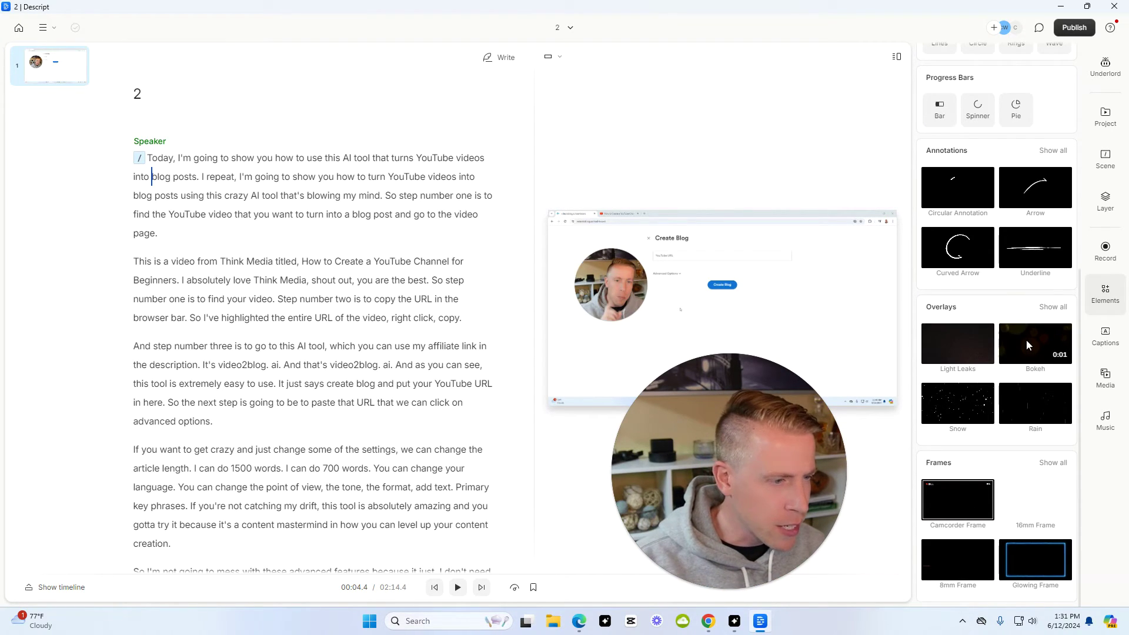
Step: Apply the Snow overlay from the Overlays section to project '2'
left_click(966, 405)
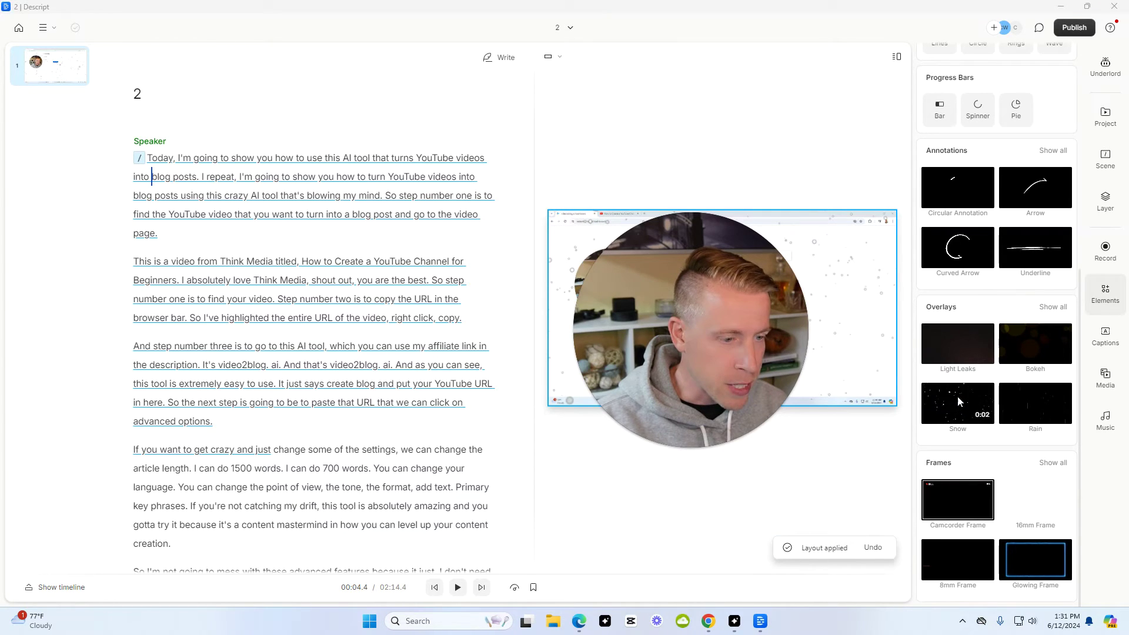
mouse_move(57, 588)
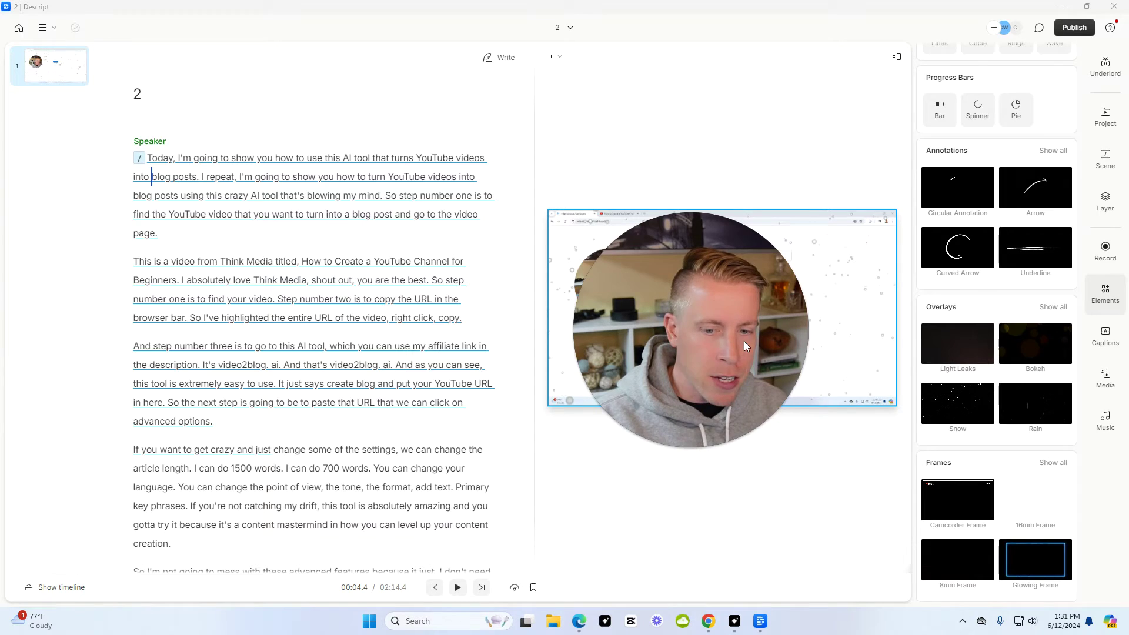
Step: Show the timeline, move the playhead to 00:00, and play the video
left_click(69, 590)
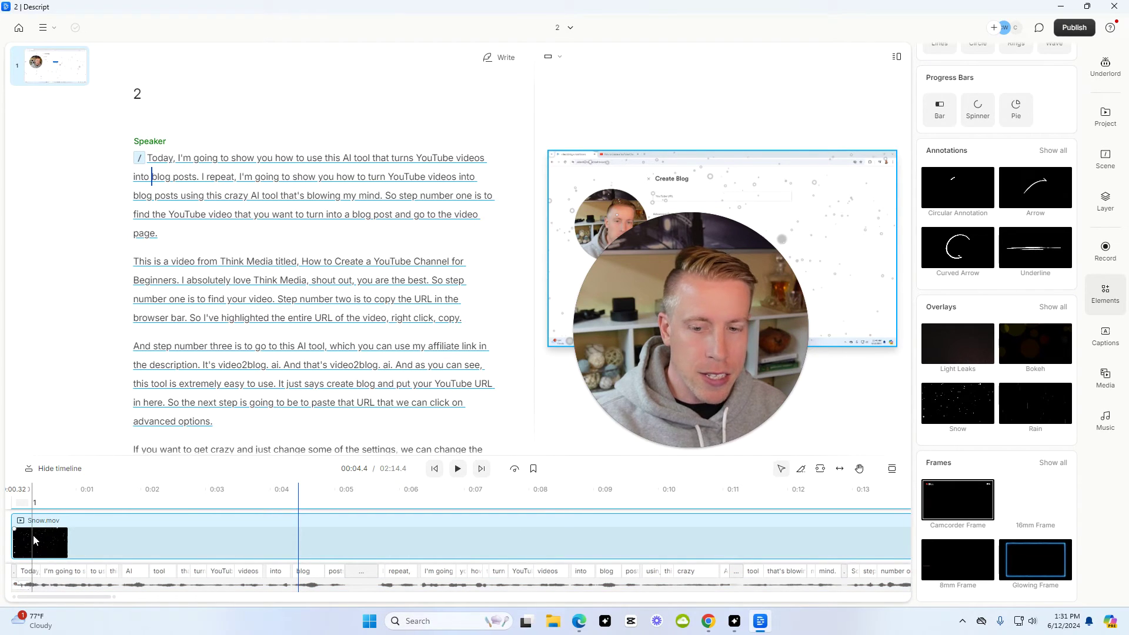
left_click(13, 505)
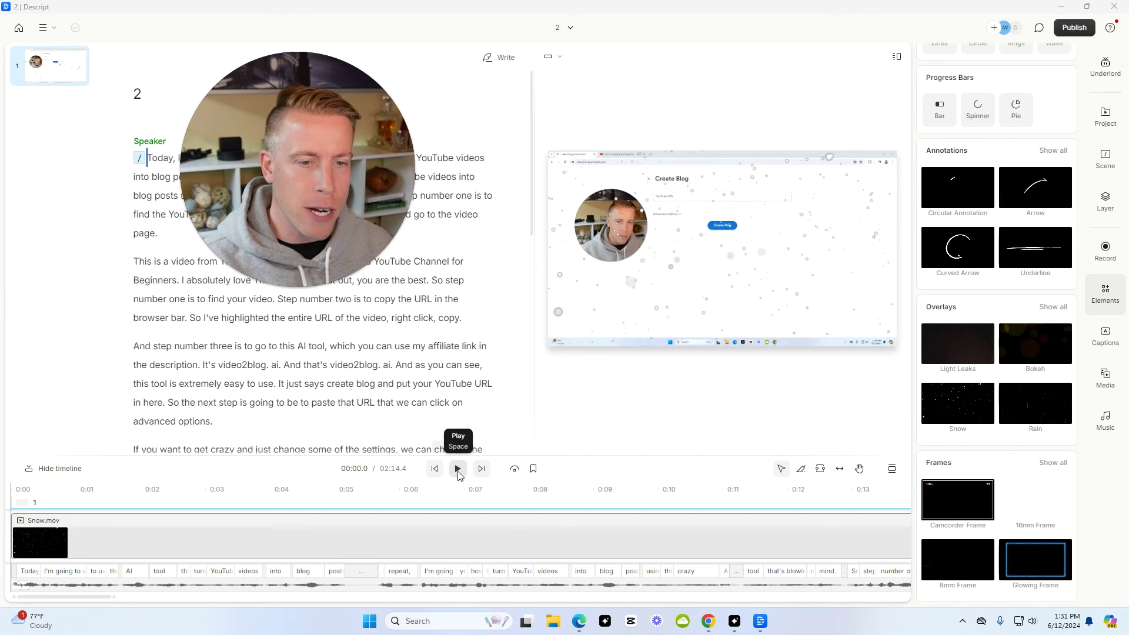
left_click(458, 468)
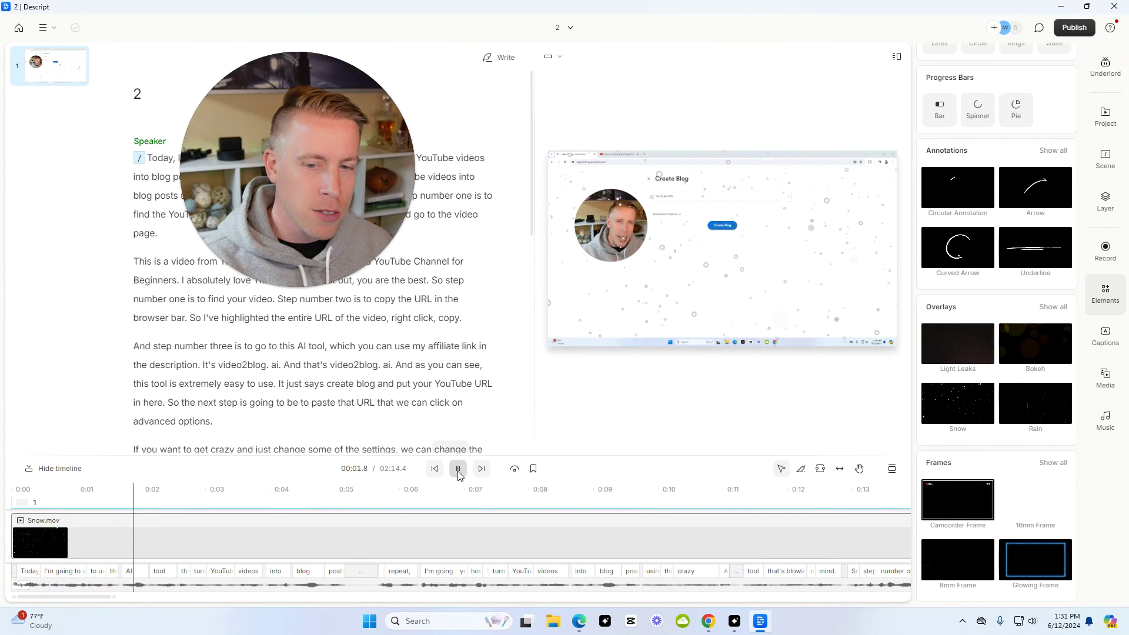